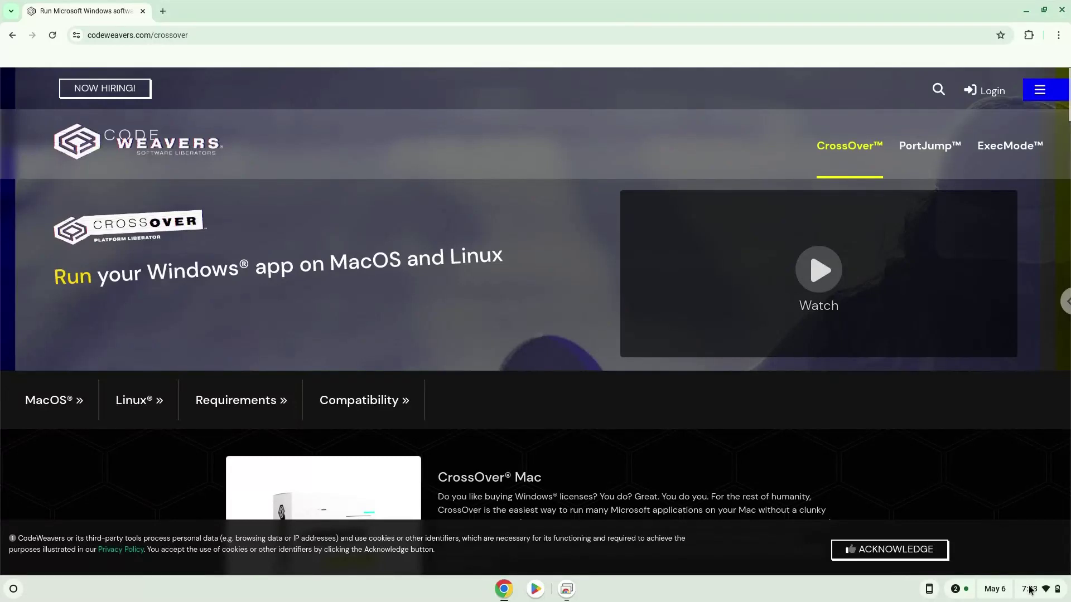
Step: Open ChromeOS Settings at the About ChromeOS page
click(1033, 591)
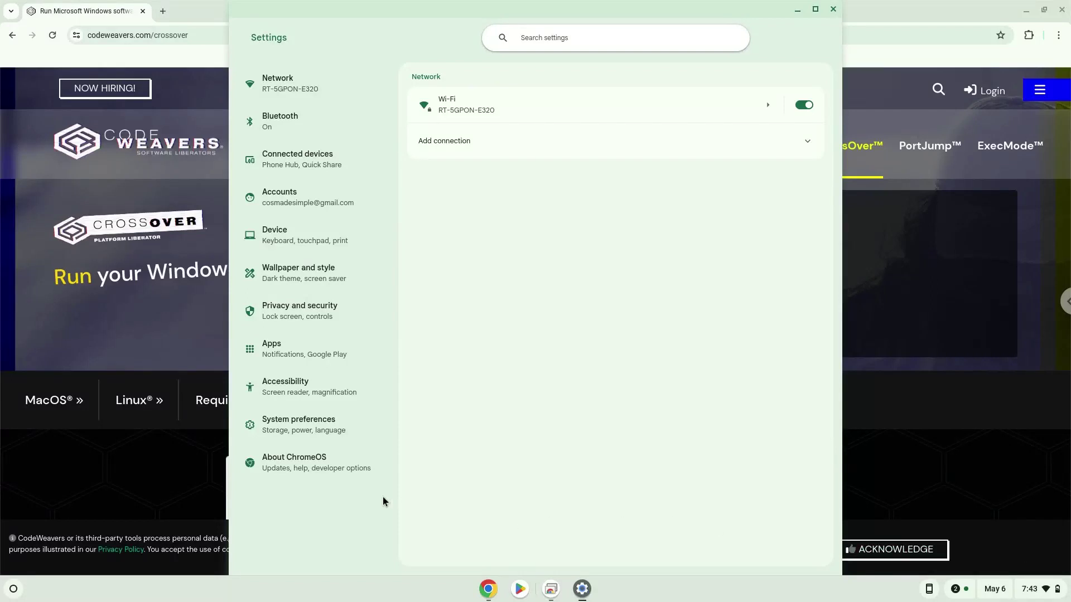
click(295, 466)
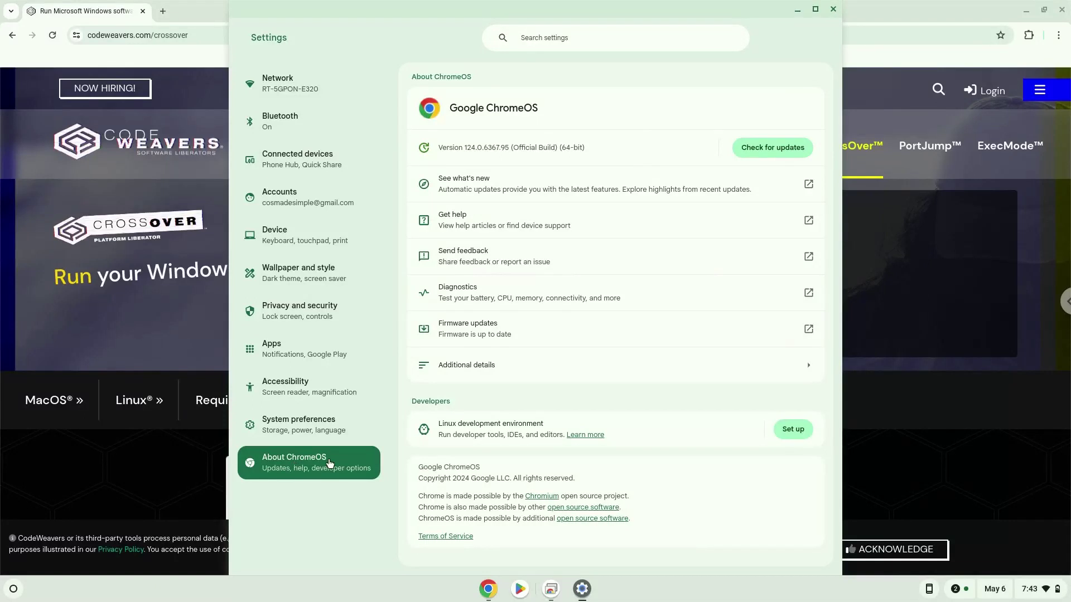
Step: Set up and install the Linux development environment from About ChromeOS
click(787, 431)
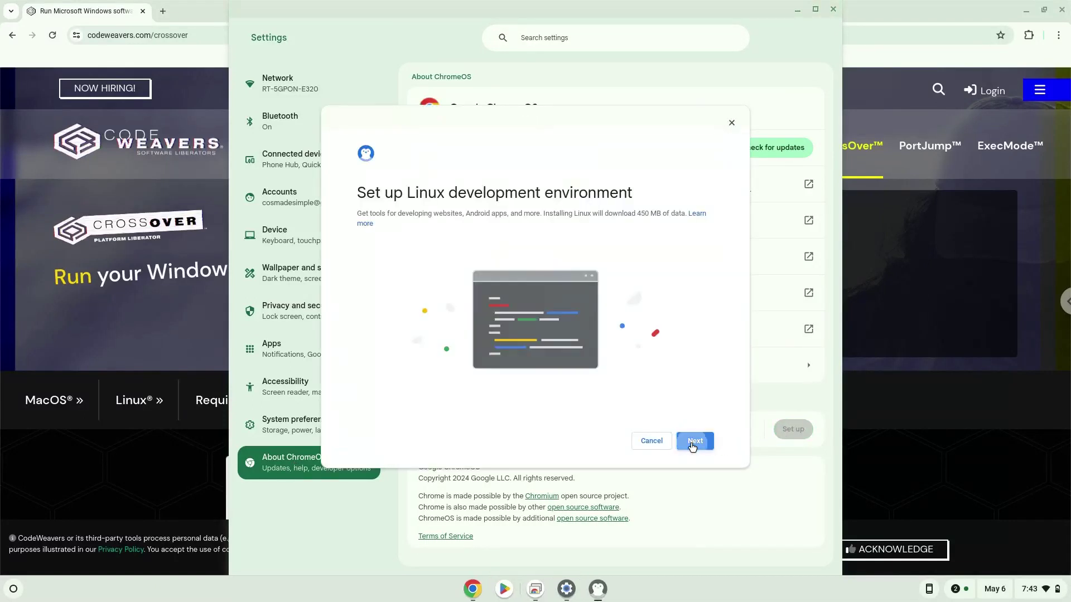
click(696, 441)
click(695, 441)
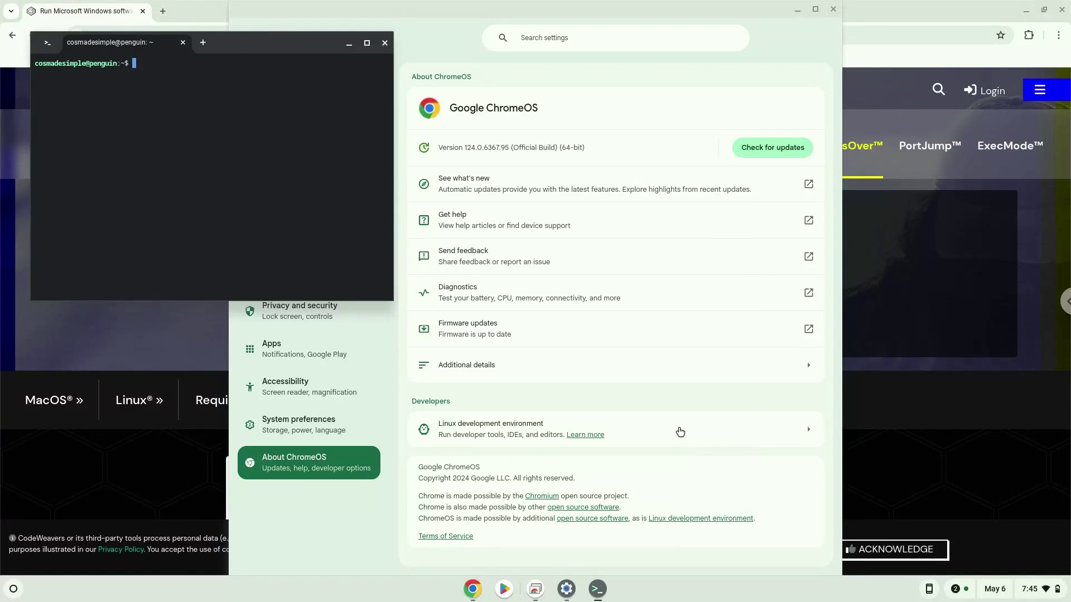
Step: Close the Linux terminal and the Settings window
click(386, 43)
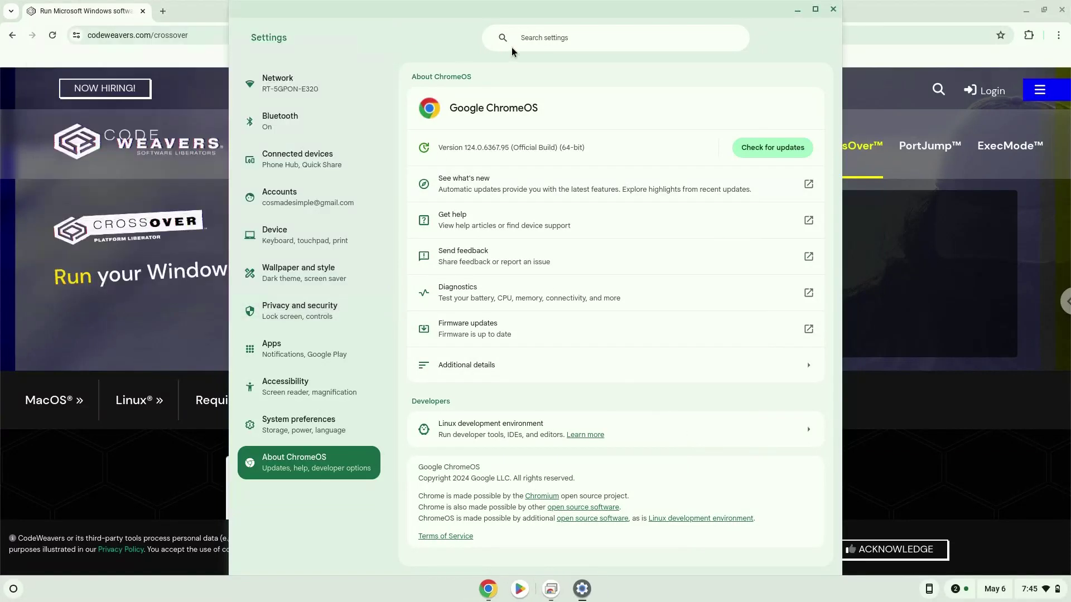
click(833, 12)
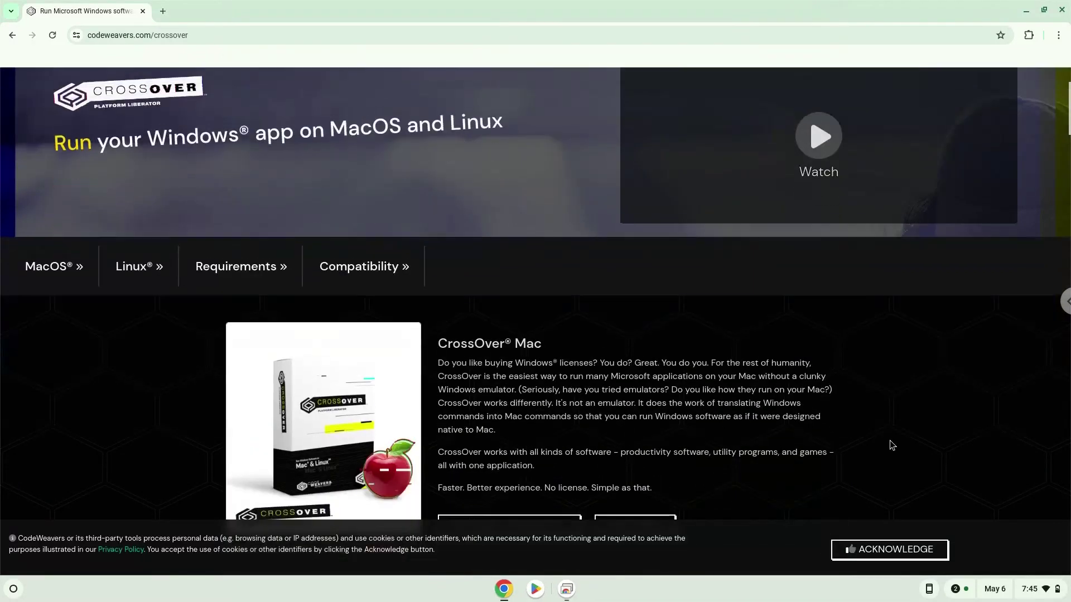
scroll(892, 446, down, 5)
scroll(892, 445, down, 5)
scroll(891, 445, down, 3)
scroll(891, 445, down, 3)
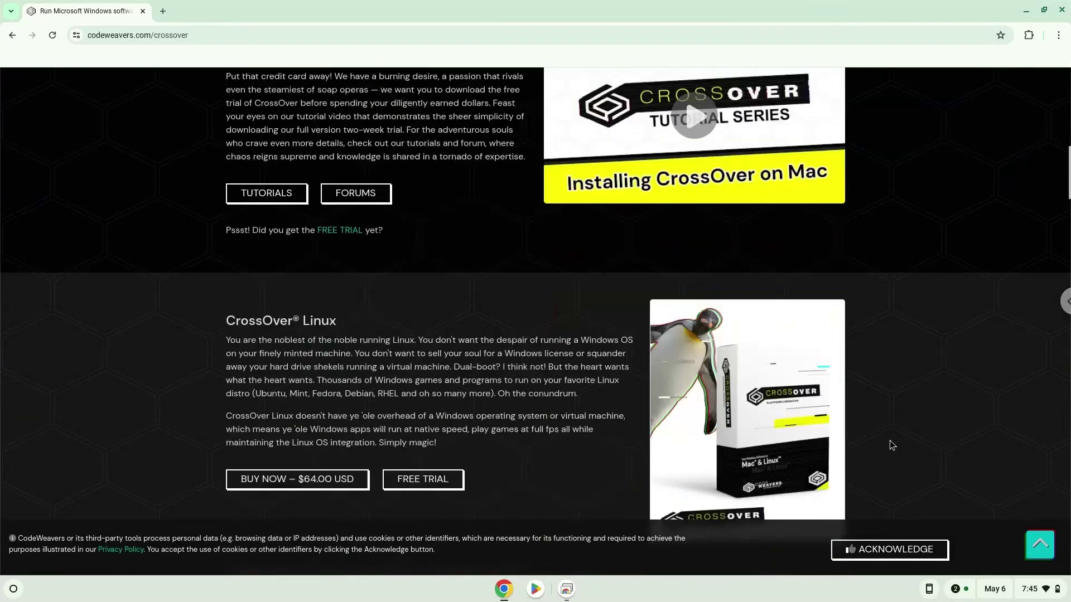
scroll(891, 445, down, 2)
scroll(891, 445, down, 1)
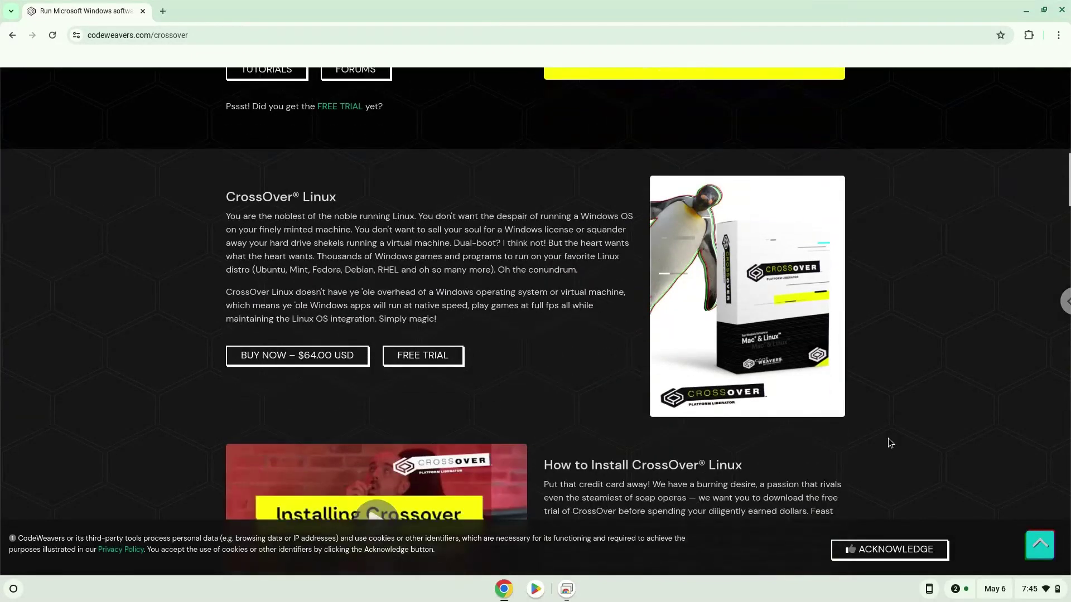
Step: Go to the CrossOver Linux free trial download page
click(449, 362)
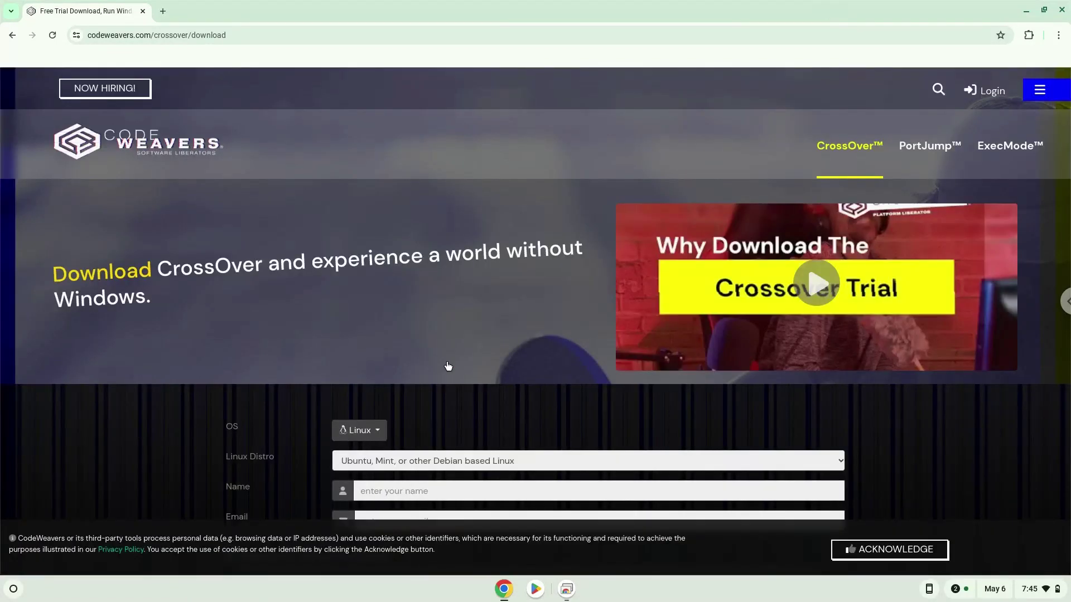
scroll(448, 366, down, 3)
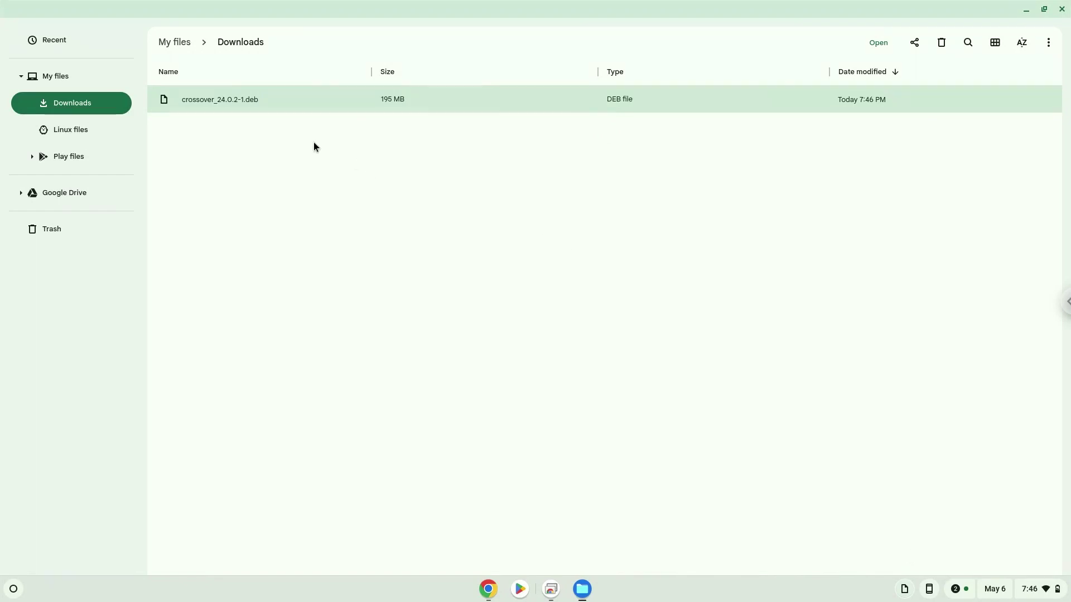
Step: Install crossover_24.0.2-1.deb with Linux and dismiss the confirmation message
right_click(281, 107)
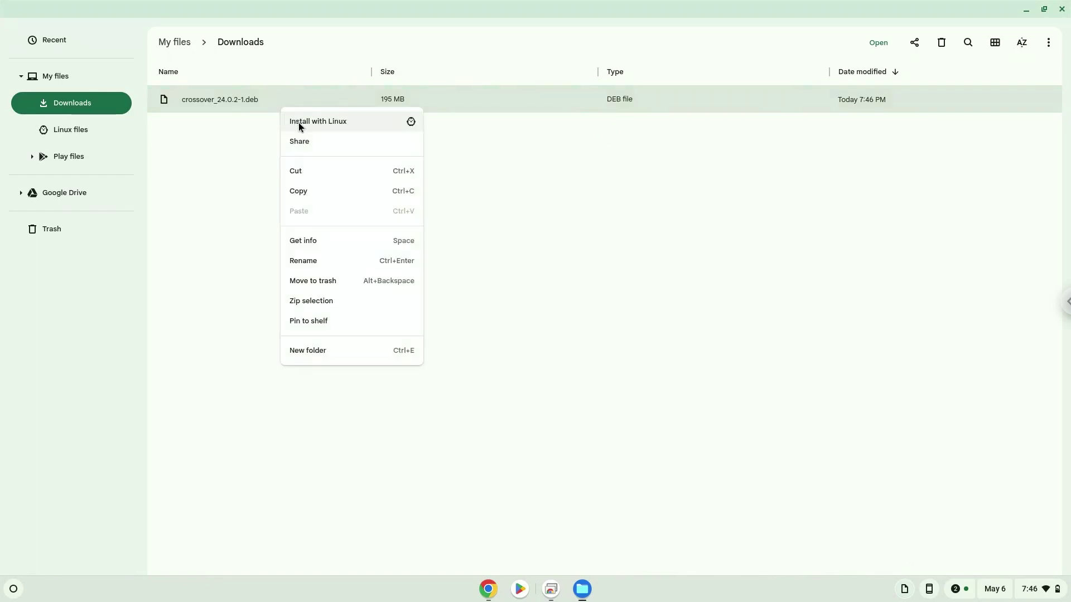
click(299, 123)
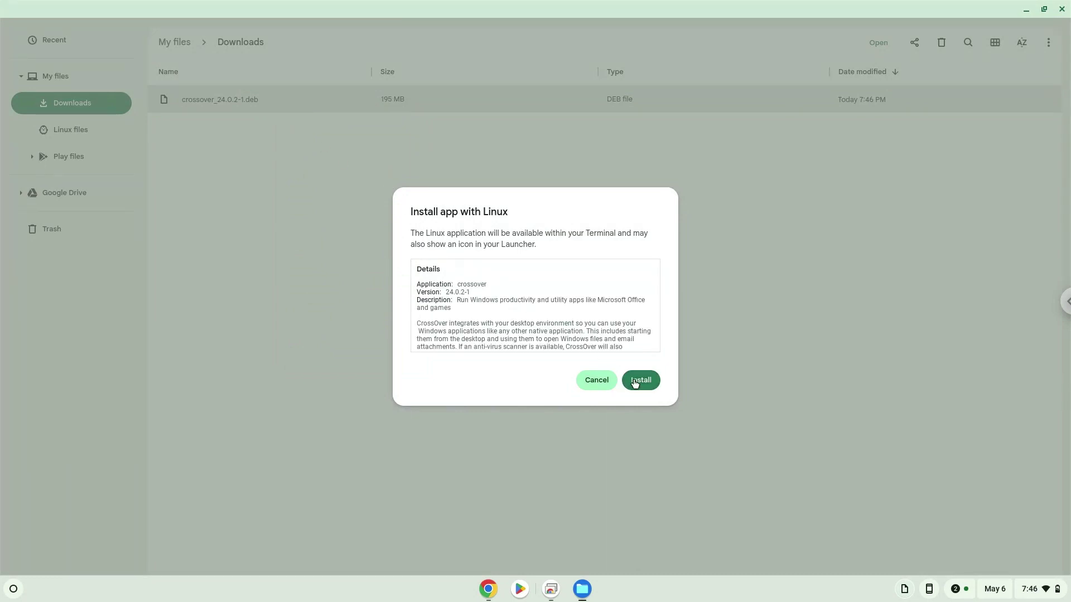
click(640, 380)
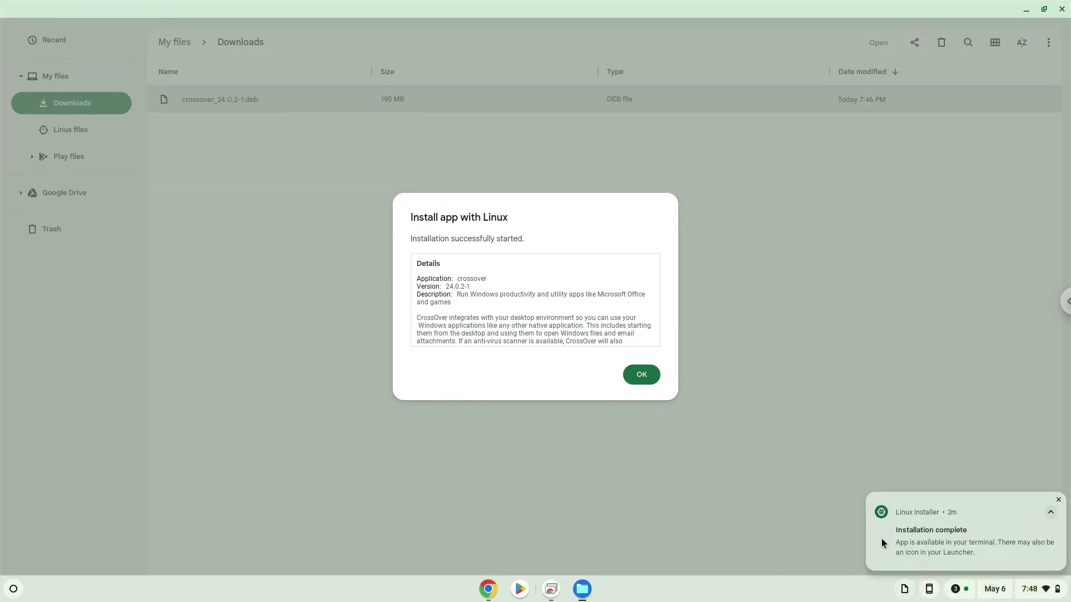
click(641, 373)
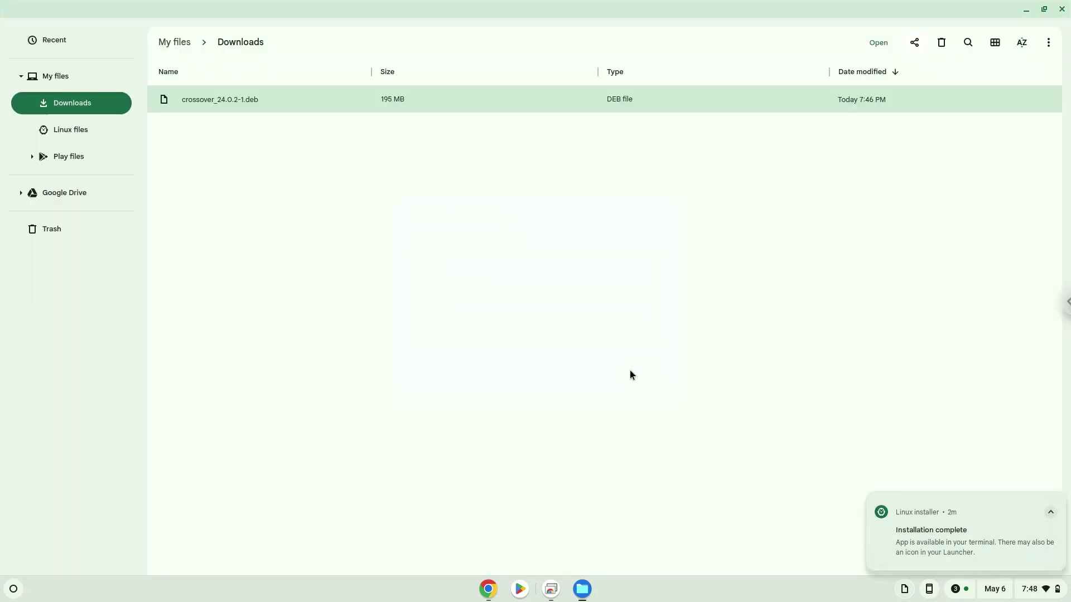
Step: Close Files, minimize Chrome, launch CrossOver and approve its missing packages
click(1059, 9)
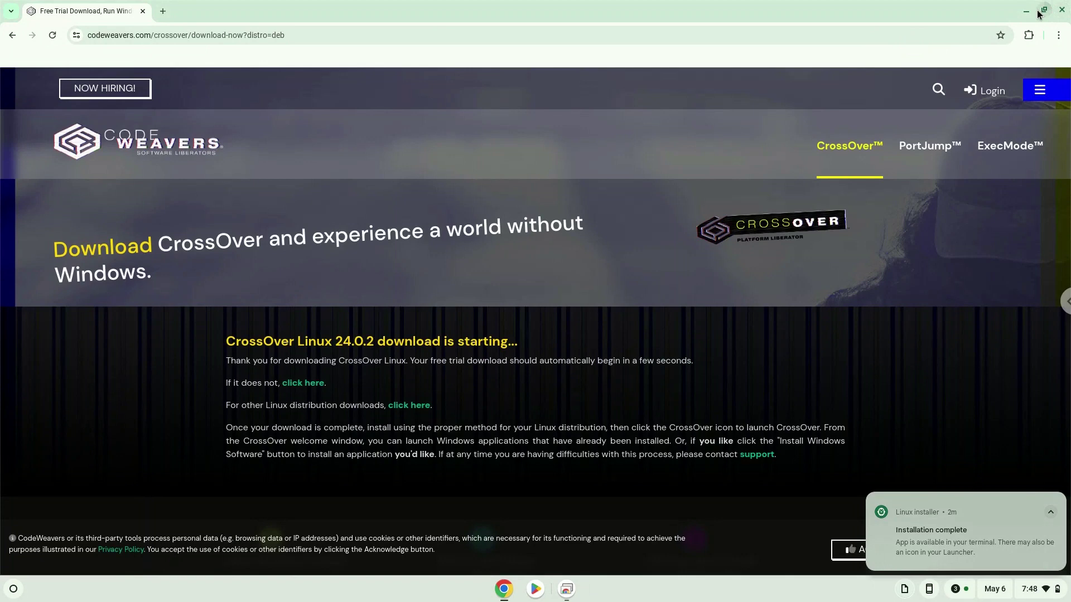
click(1031, 12)
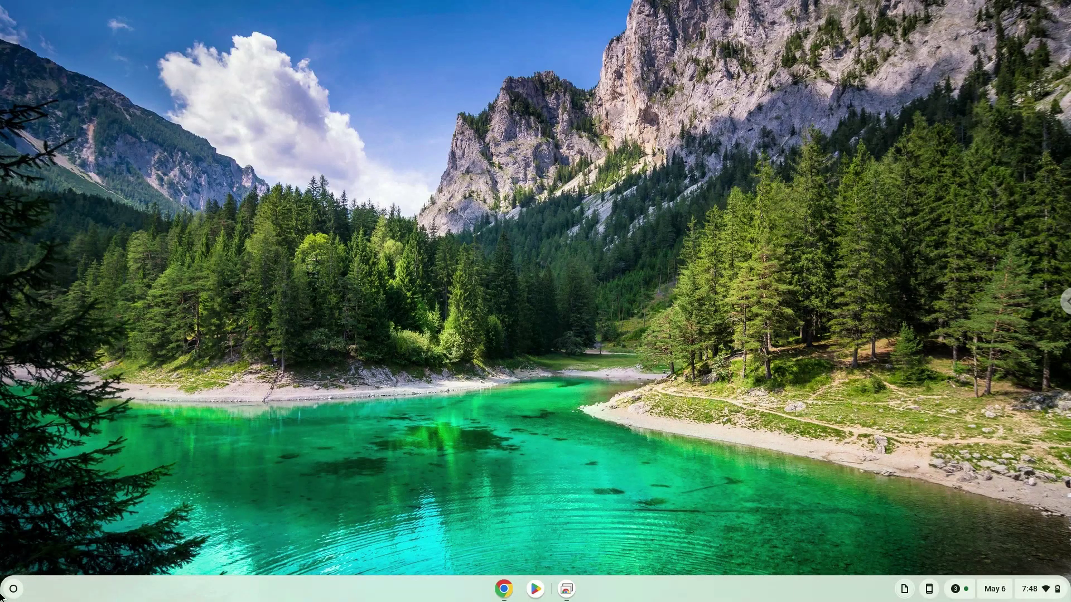
click(13, 589)
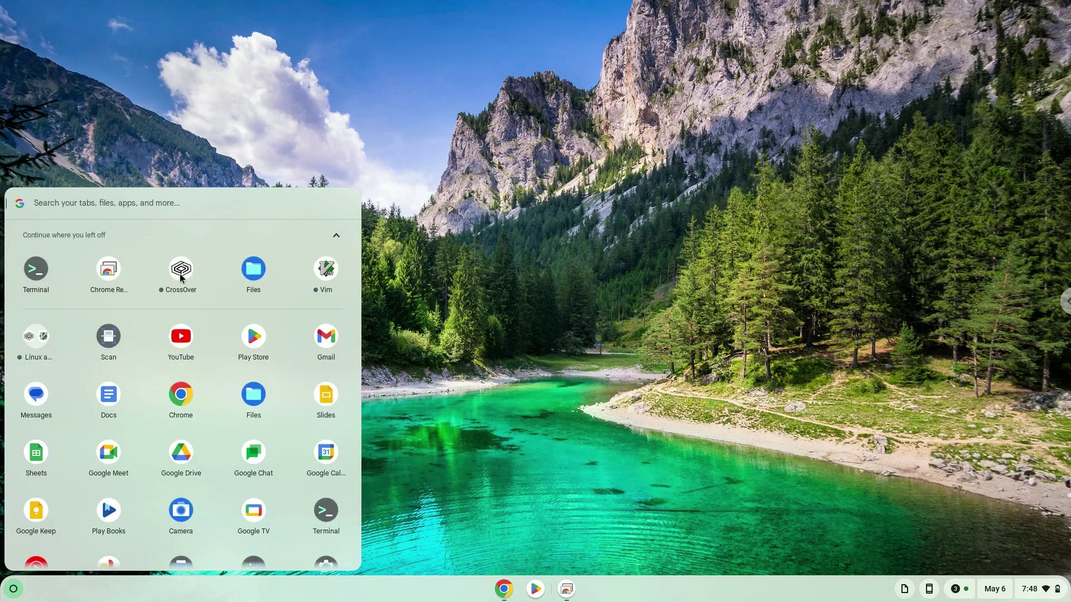
click(180, 274)
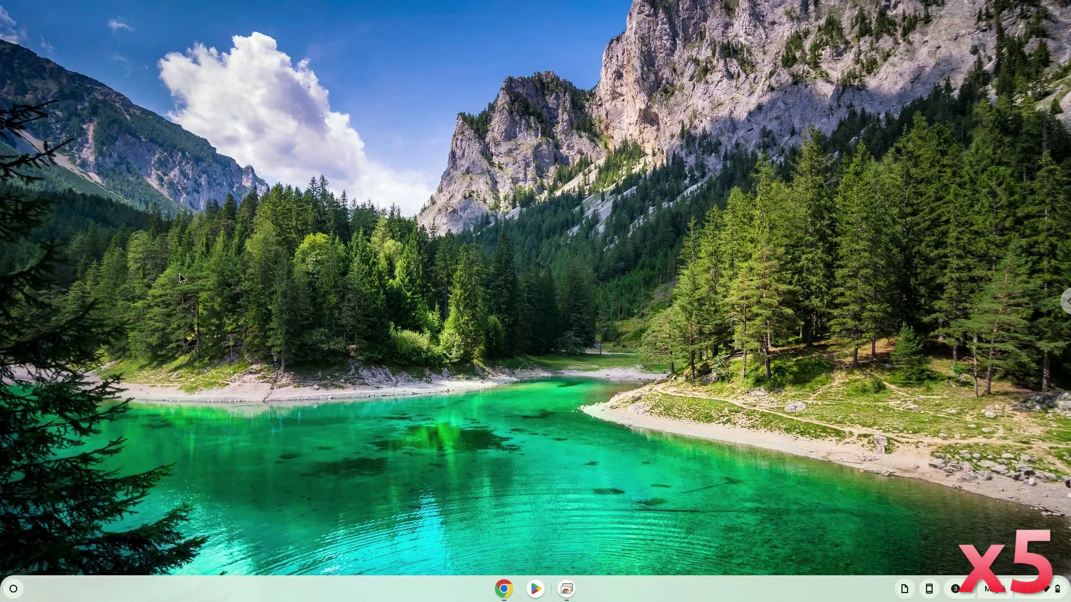
click(675, 316)
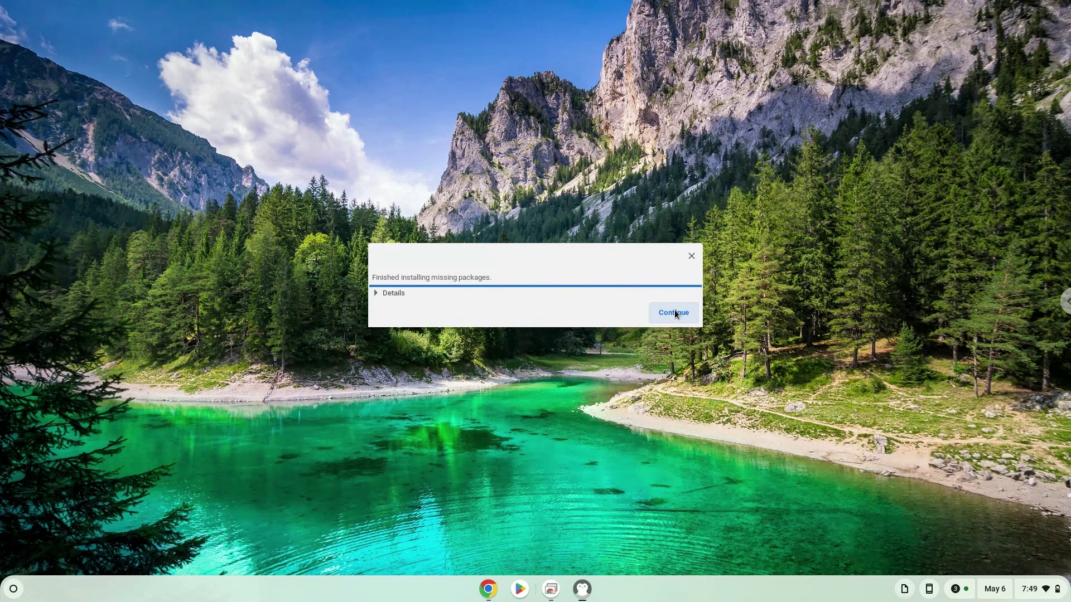
Step: Continue past the package installer and maximize the CrossOver window
click(674, 312)
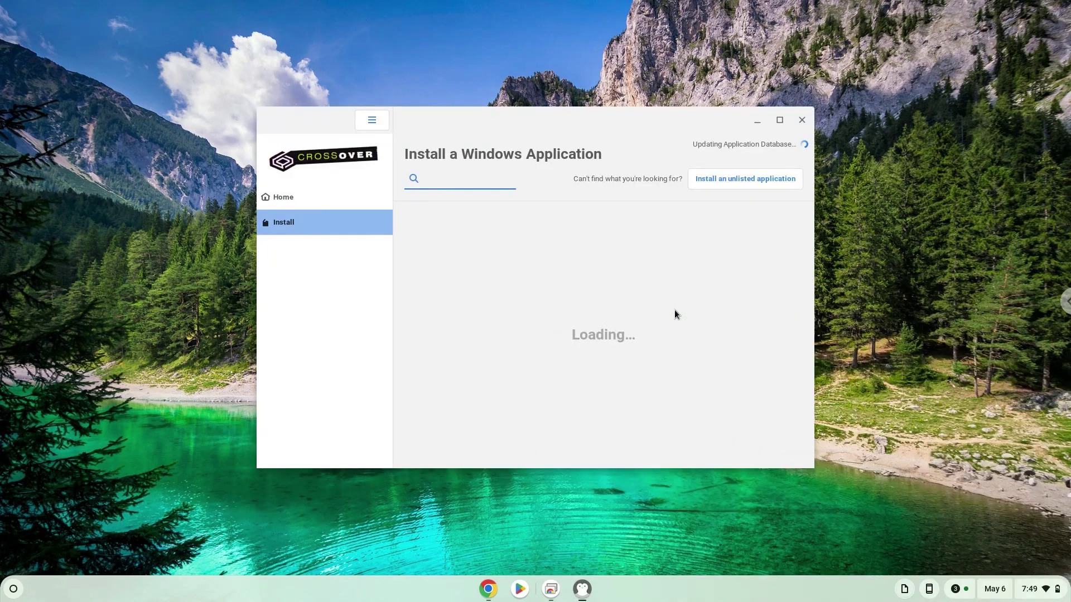
double_click(569, 119)
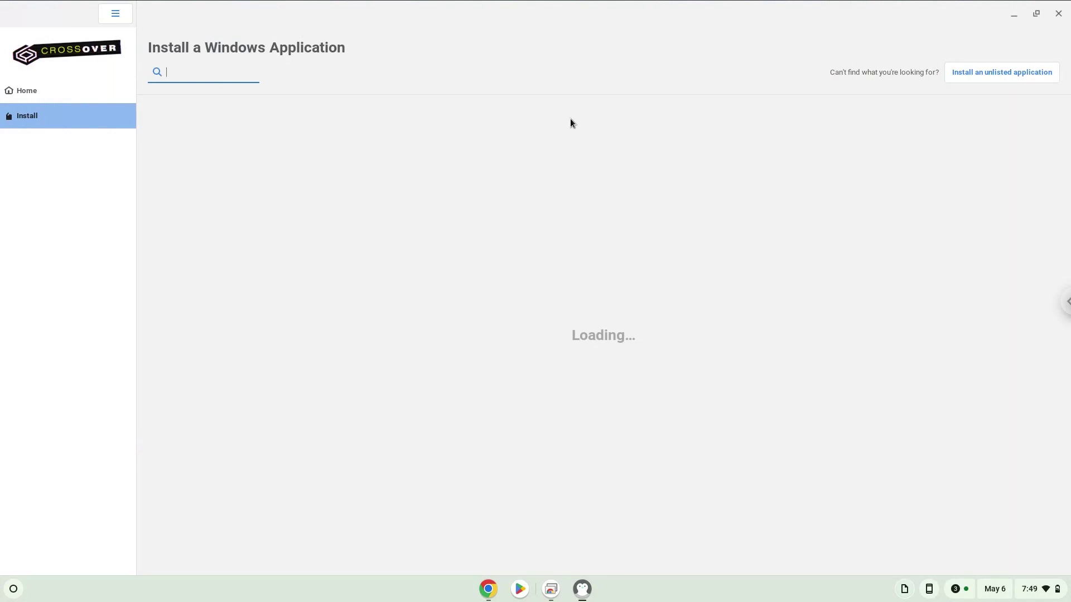